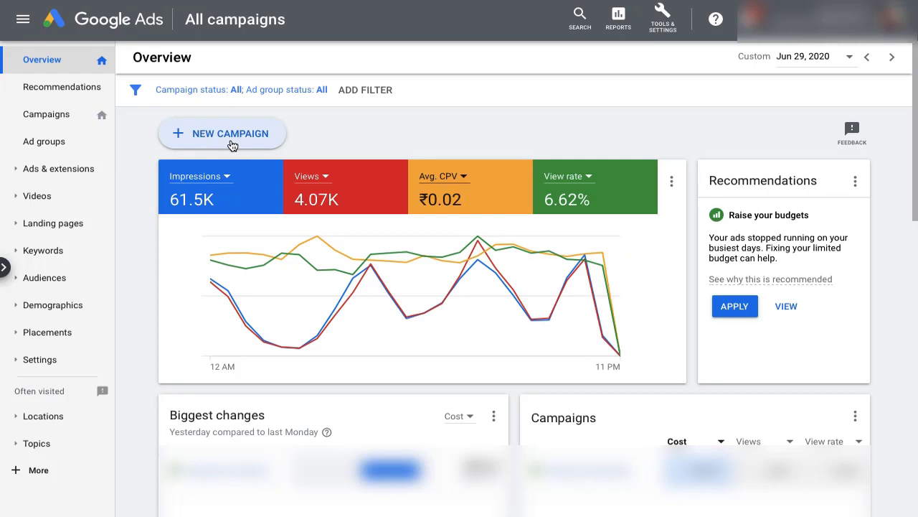
Start a new campaign without goal guidance and choose the Video campaign type
{"action": "left_click", "coordinate": [230, 135]}
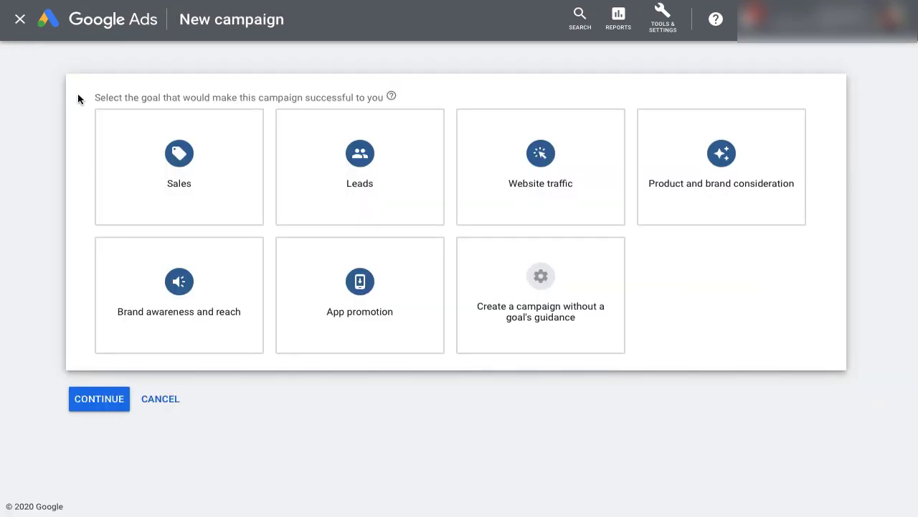
{"action": "left_click", "coordinate": [528, 328]}
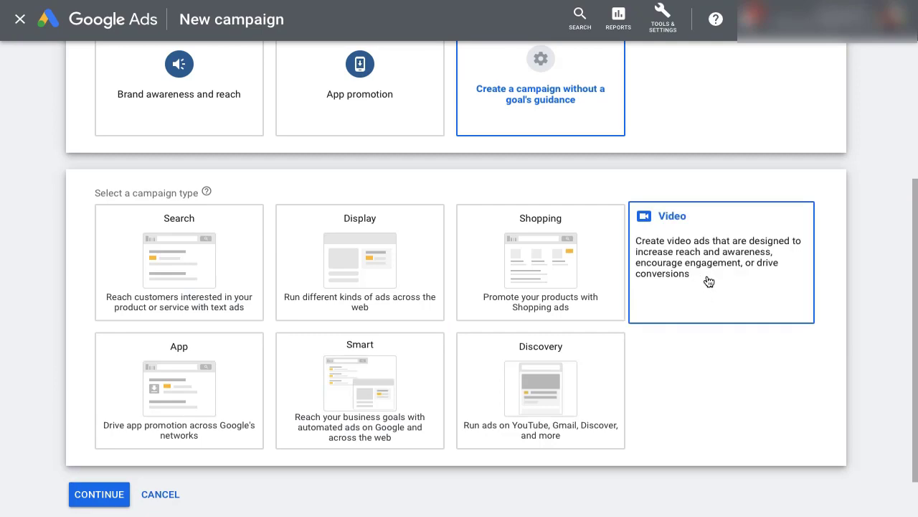
{"action": "left_click", "coordinate": [709, 281]}
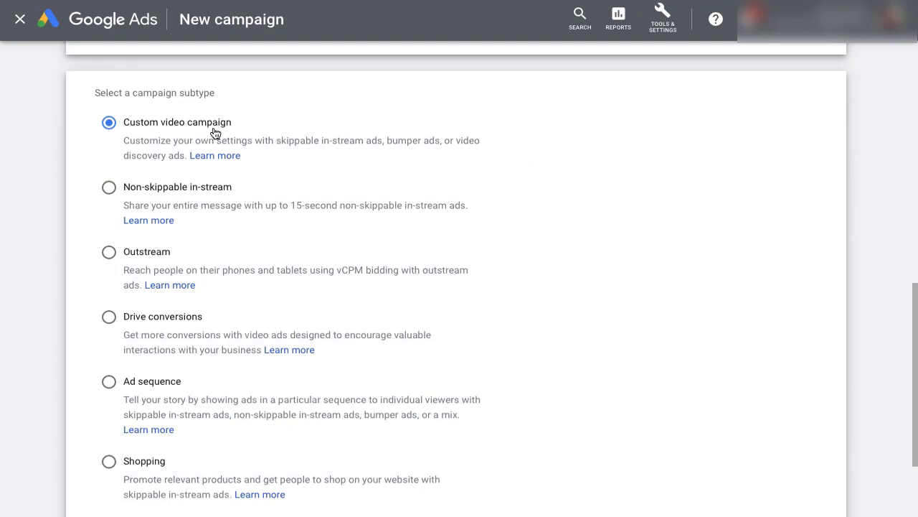
{"action": "scroll", "coordinate": [509, 280], "scroll_direction": "down", "scroll_amount": 2}
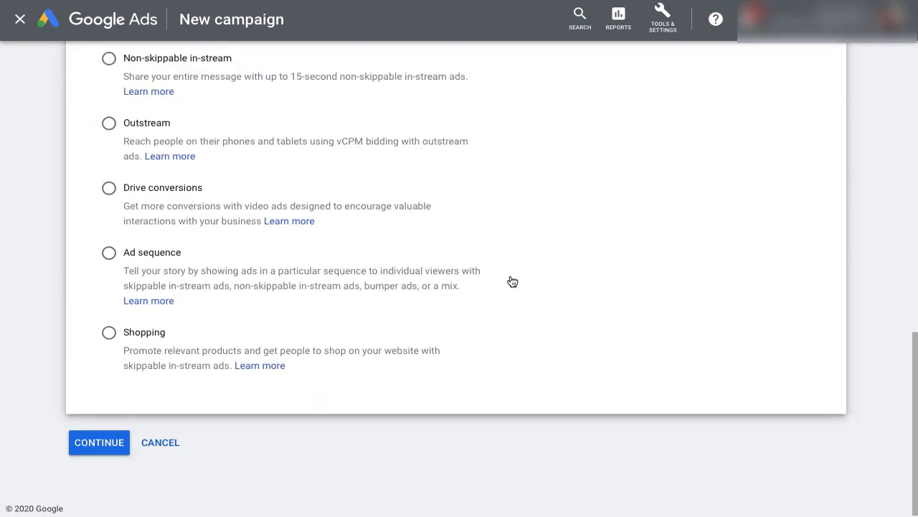
Name the video campaign 'Campaign 1' and keep Maximum CPV as the bid strategy
{"action": "left_click", "coordinate": [99, 442]}
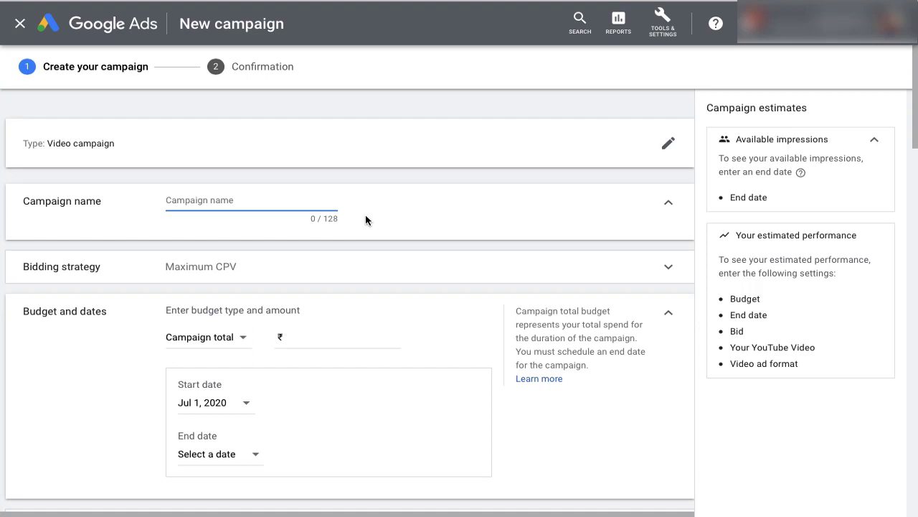
{"action": "type", "text": "Campaign 1"}
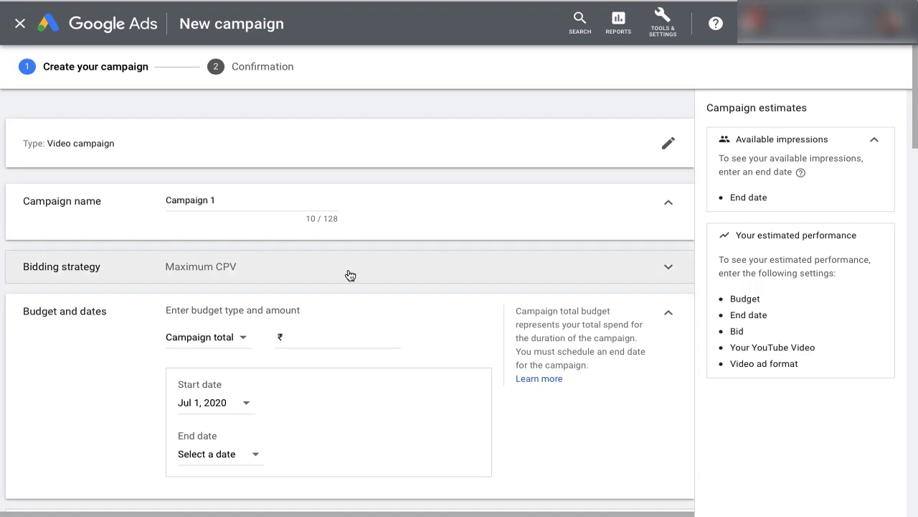
{"action": "left_click", "coordinate": [350, 275]}
{"action": "left_click", "coordinate": [242, 287]}
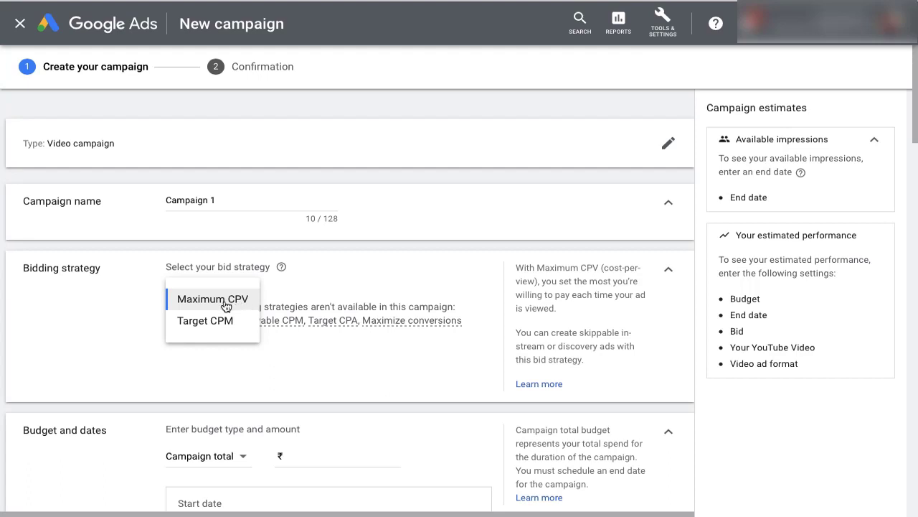
{"action": "left_click_drag", "start_coordinate": [915, 122], "coordinate": [915, 153]}
{"action": "left_click", "coordinate": [243, 202]}
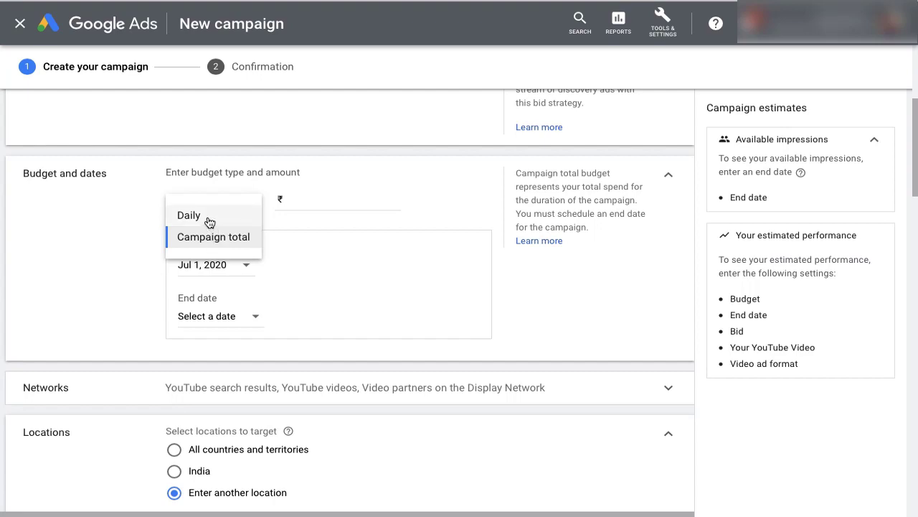
Set a daily budget of 500
{"action": "left_click", "coordinate": [208, 217]}
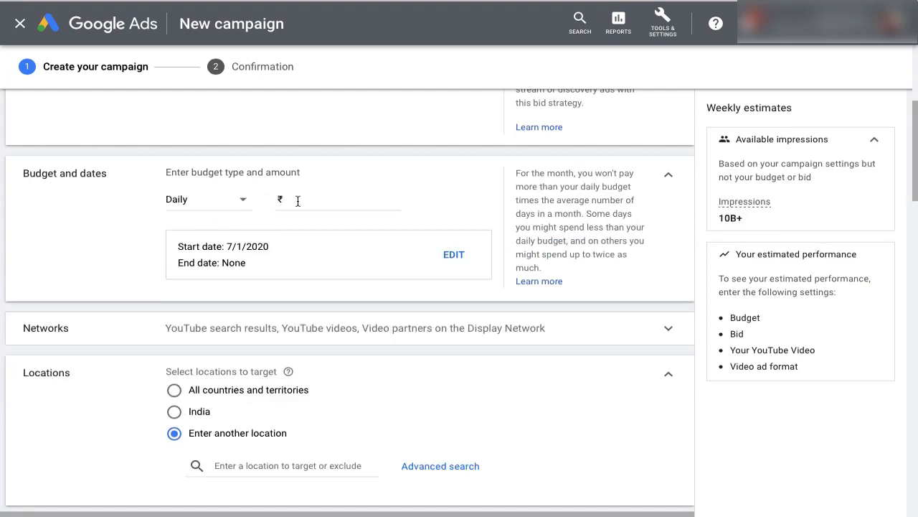
{"action": "left_click", "coordinate": [298, 201]}
{"action": "type", "text": "500"}
{"action": "scroll", "coordinate": [368, 203], "scroll_direction": "down", "scroll_amount": 2}
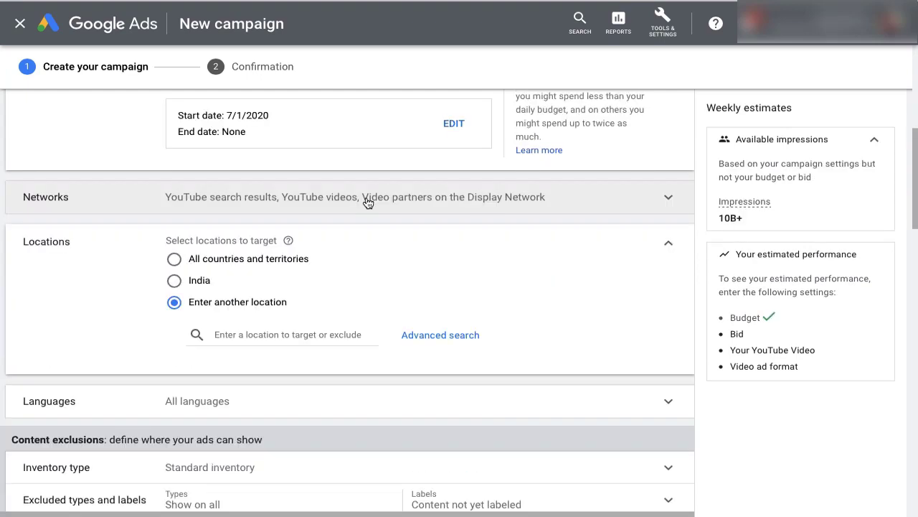
Remove Display Network video partners from the campaign's networks
{"action": "left_click", "coordinate": [367, 203]}
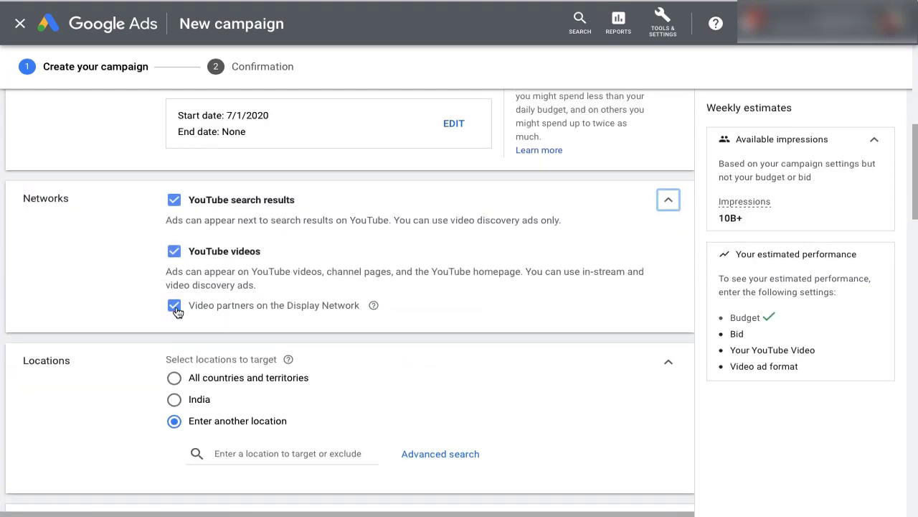
{"action": "left_click", "coordinate": [174, 306]}
{"action": "scroll", "coordinate": [264, 293], "scroll_direction": "down", "scroll_amount": 2}
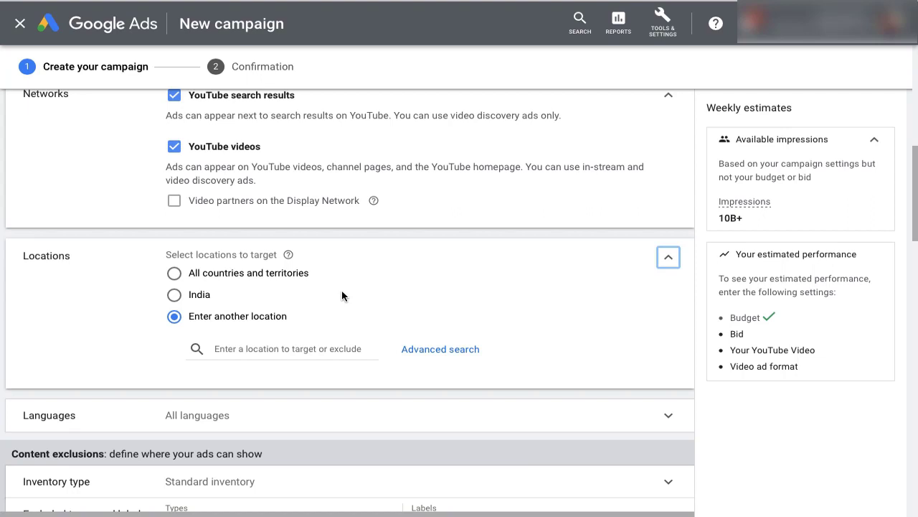
Target India as the location and search 'hindi' among the languages
{"action": "left_click", "coordinate": [199, 296]}
{"action": "scroll", "coordinate": [476, 177], "scroll_direction": "down", "scroll_amount": 2}
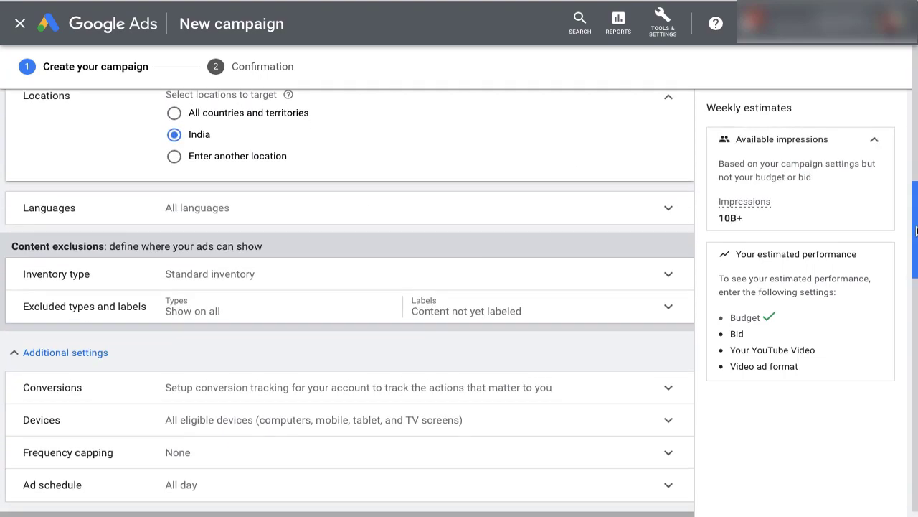
{"action": "left_click", "coordinate": [383, 198]}
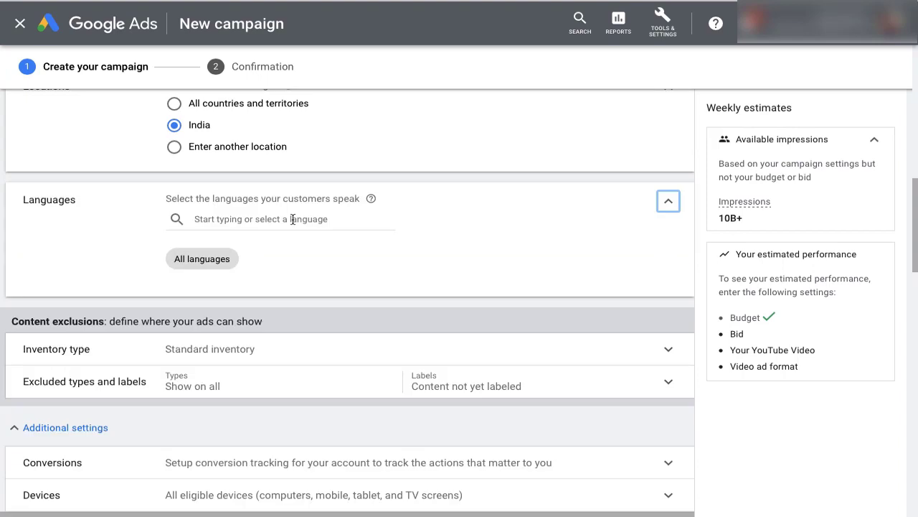
{"action": "left_click", "coordinate": [293, 219]}
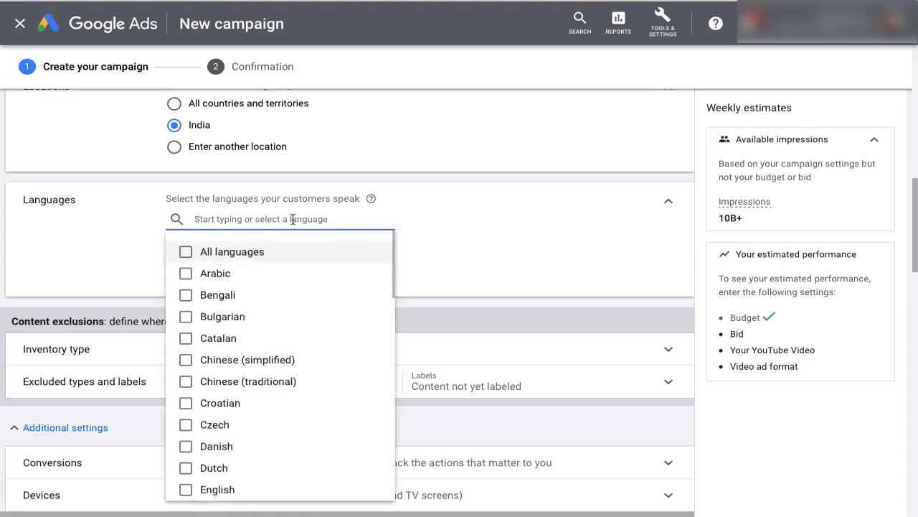
{"action": "type", "text": "hindi"}
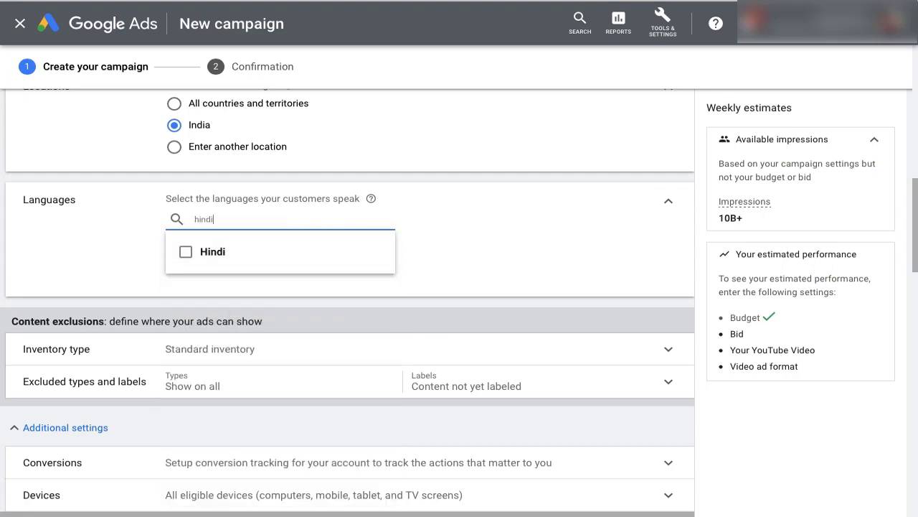
{"action": "scroll", "coordinate": [654, 156], "scroll_direction": "down", "scroll_amount": 3}
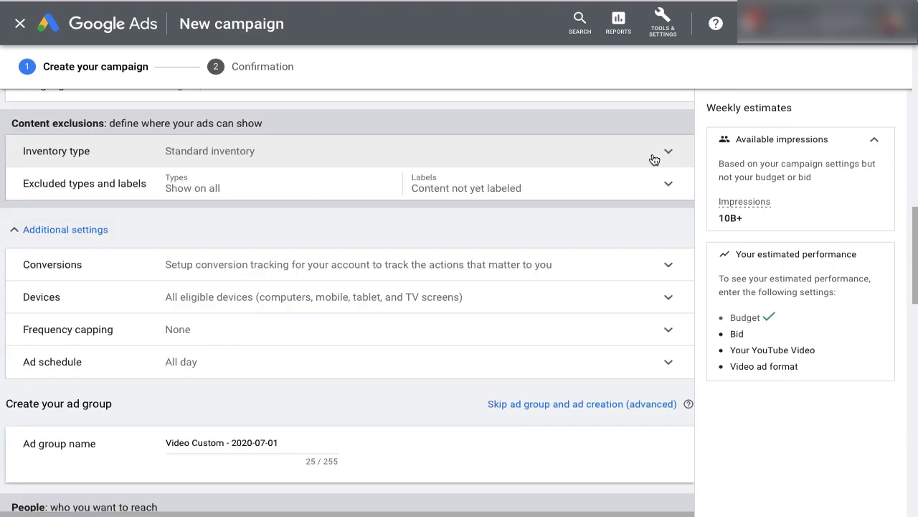
Switch the inventory type from Standard to Expanded inventory
{"action": "left_click", "coordinate": [667, 157]}
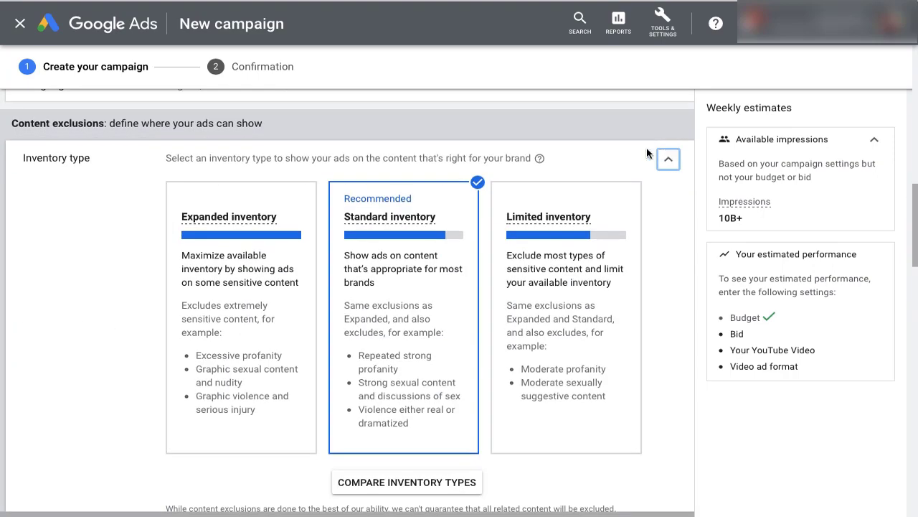
{"action": "left_click", "coordinate": [243, 297]}
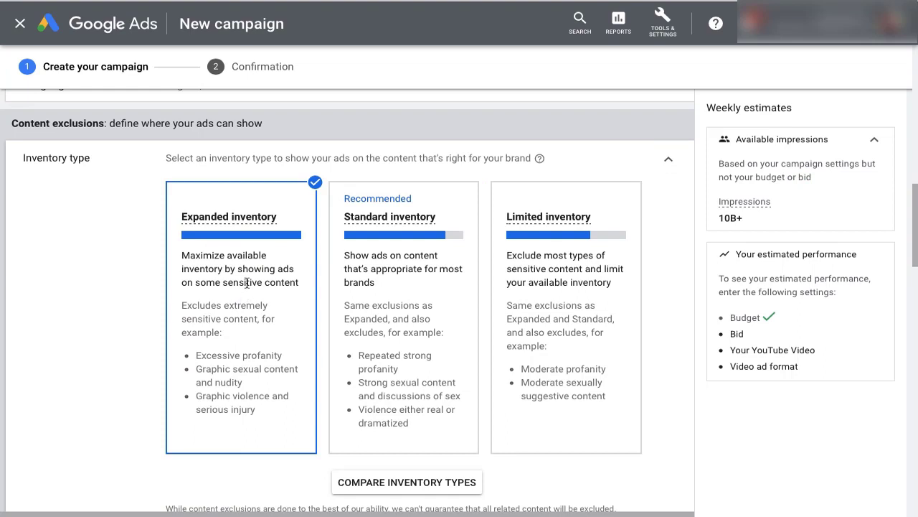
{"action": "scroll", "coordinate": [552, 374], "scroll_direction": "down", "scroll_amount": 5}
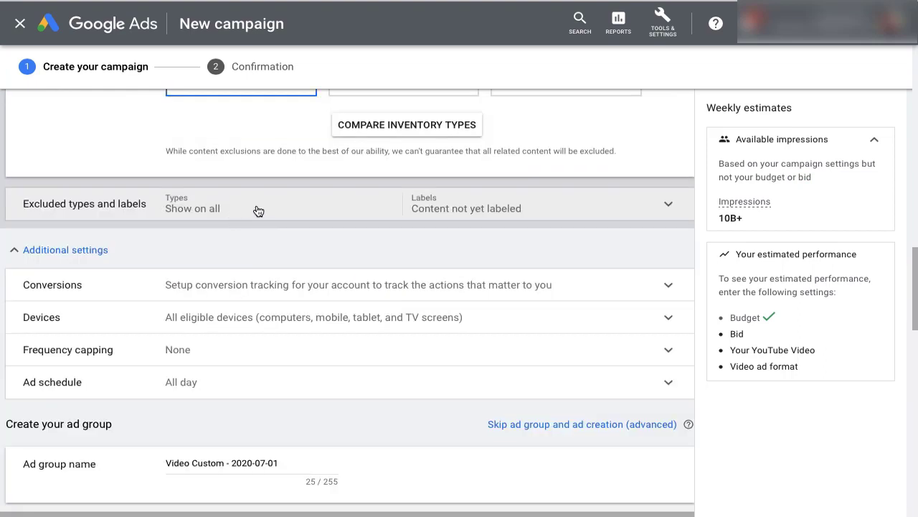
Exclude embedded YouTube videos and live streams, and stop excluding content not yet labeled
{"action": "left_click", "coordinate": [257, 212]}
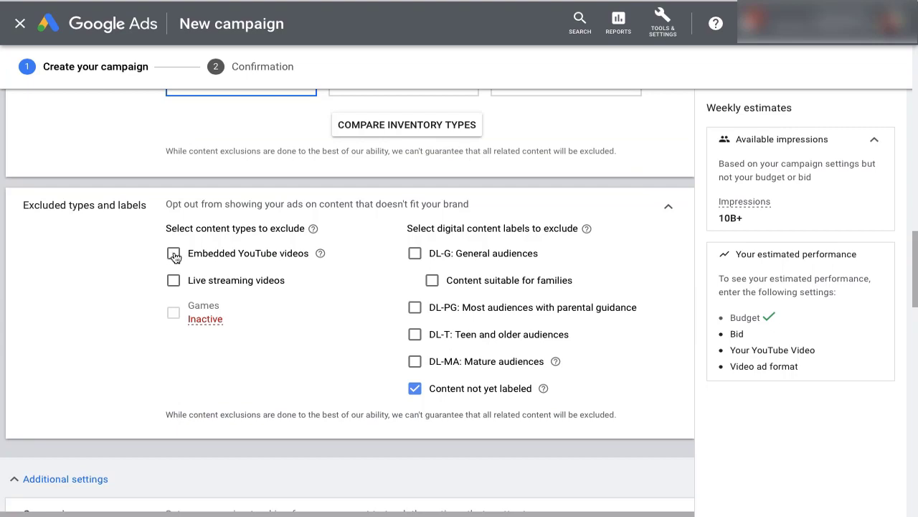
{"action": "left_click", "coordinate": [173, 255]}
{"action": "left_click", "coordinate": [175, 282]}
{"action": "mouse_move", "coordinate": [321, 256]}
{"action": "left_click", "coordinate": [415, 389]}
{"action": "mouse_move", "coordinate": [546, 393]}
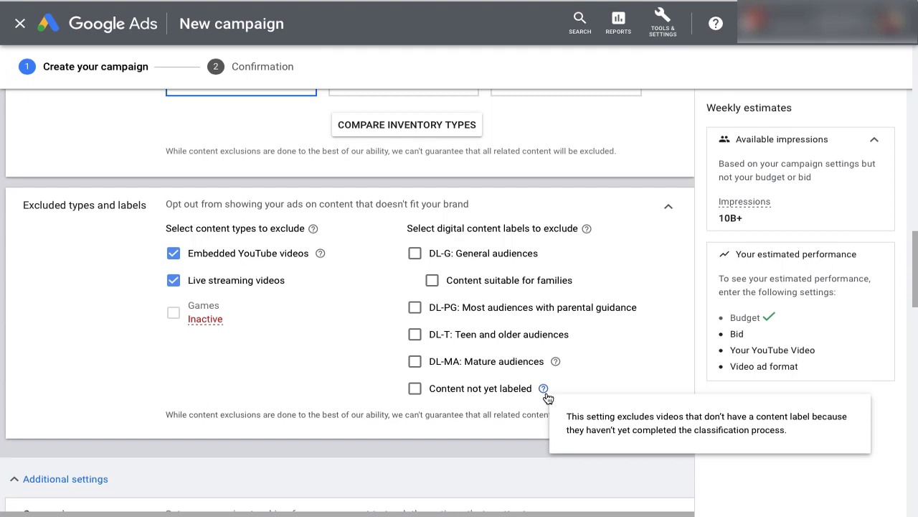
Target mobile phones only by dropping computers, tablets and TV screens, then expand frequency capping
{"action": "scroll", "coordinate": [548, 397], "scroll_direction": "down", "scroll_amount": 5}
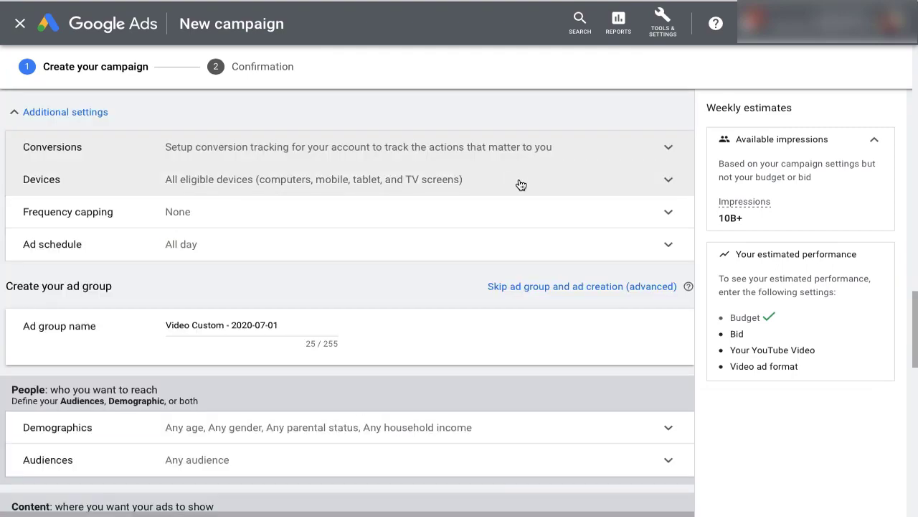
{"action": "left_click", "coordinate": [630, 182]}
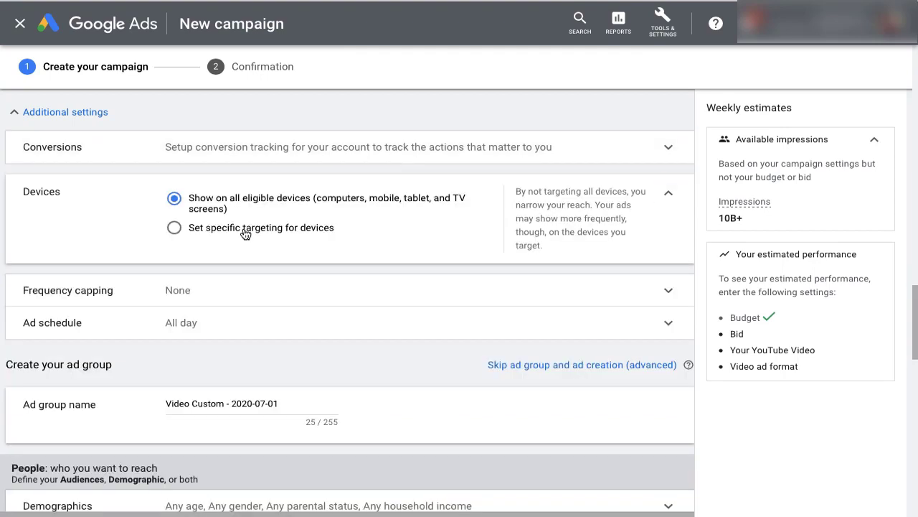
{"action": "left_click", "coordinate": [245, 230]}
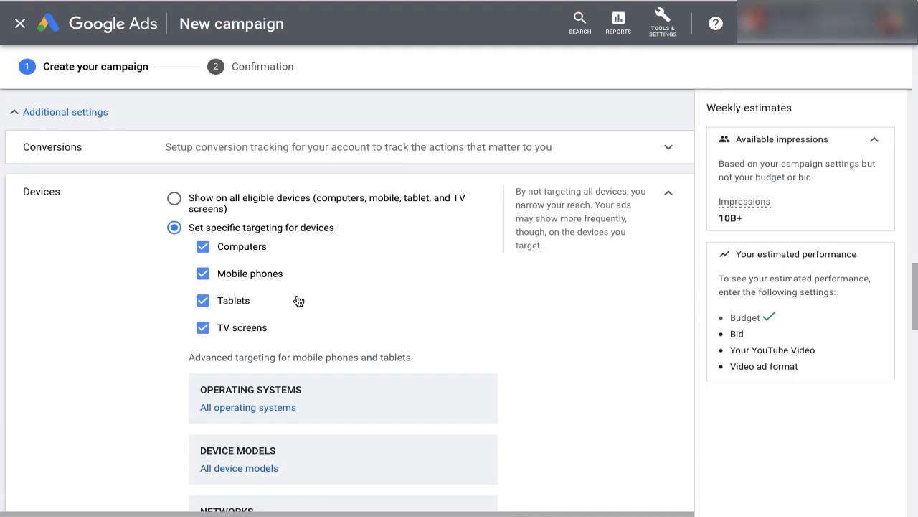
{"action": "left_click", "coordinate": [203, 300]}
{"action": "left_click", "coordinate": [203, 328]}
{"action": "left_click", "coordinate": [203, 246]}
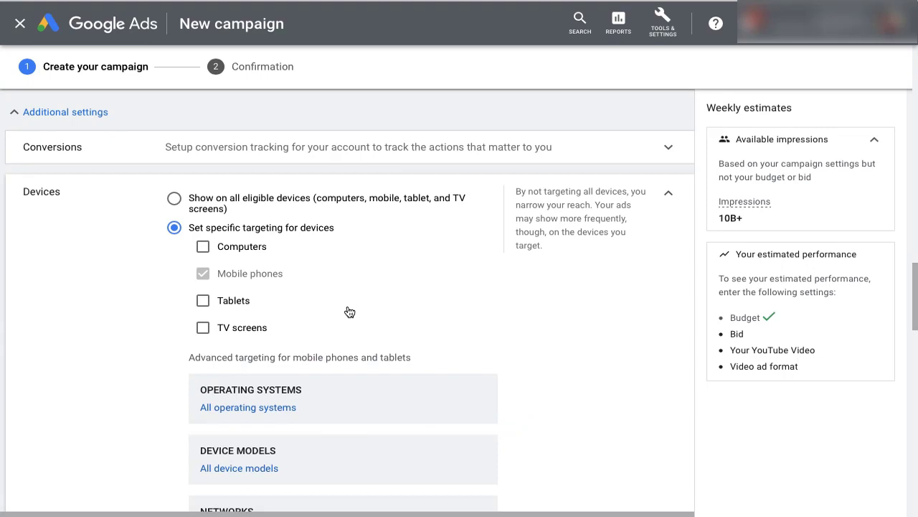
{"action": "scroll", "coordinate": [349, 311], "scroll_direction": "down", "scroll_amount": 5}
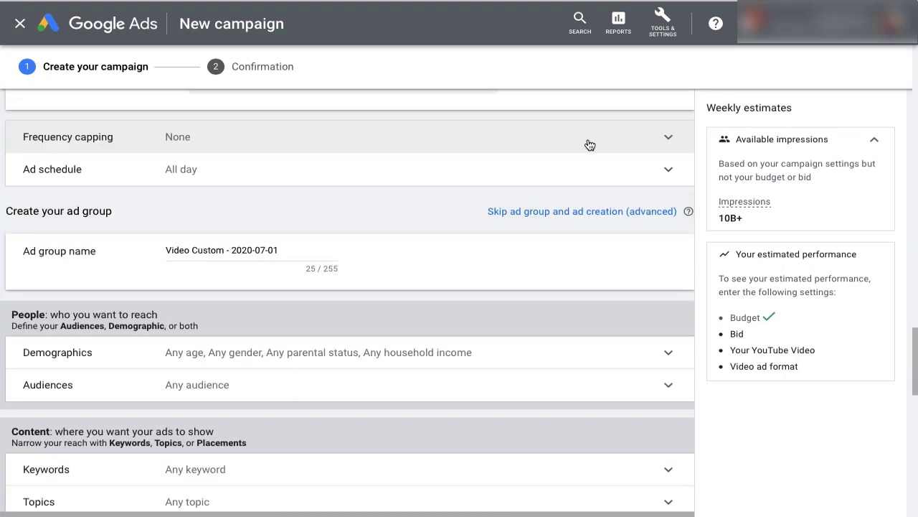
{"action": "left_click", "coordinate": [642, 147]}
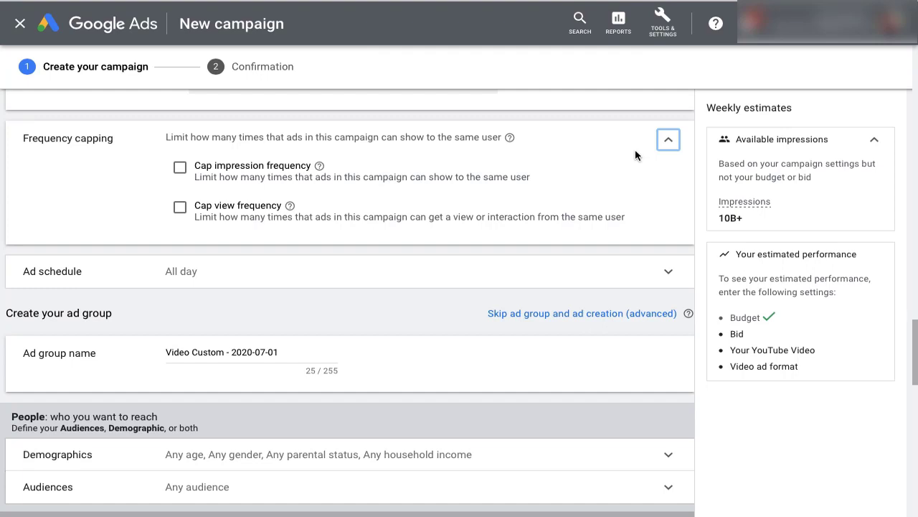
Cap impression frequency at 1 impression per user per month
{"action": "left_click", "coordinate": [180, 167]}
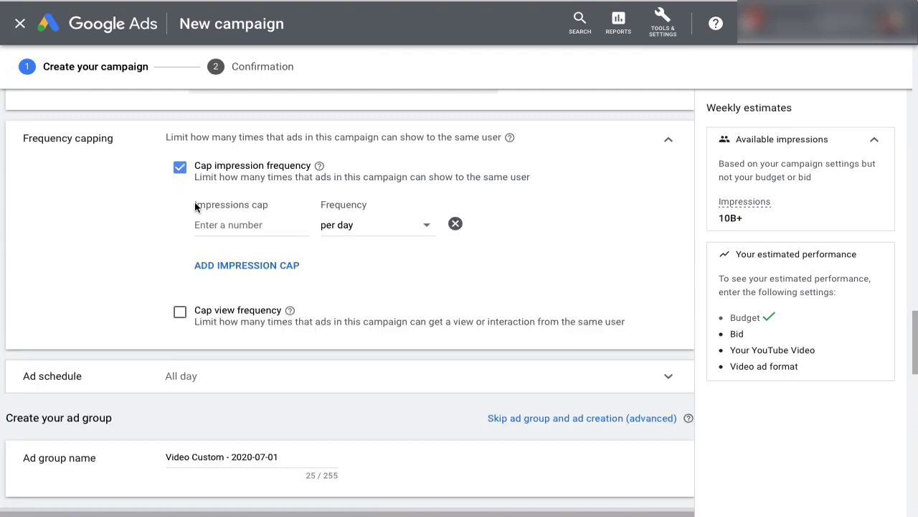
{"action": "left_click", "coordinate": [237, 228]}
{"action": "type", "text": "1"}
{"action": "left_click", "coordinate": [430, 228]}
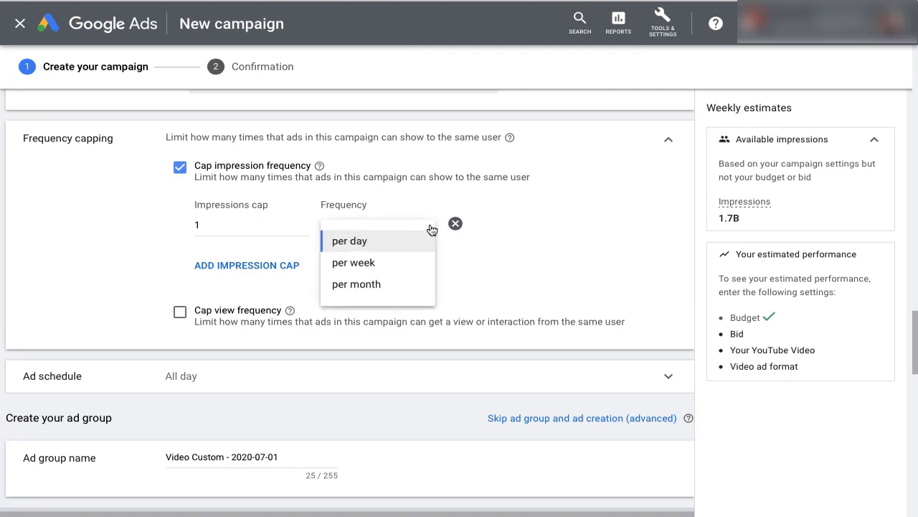
{"action": "left_click", "coordinate": [382, 286]}
{"action": "scroll", "coordinate": [390, 141], "scroll_direction": "down", "scroll_amount": 3}
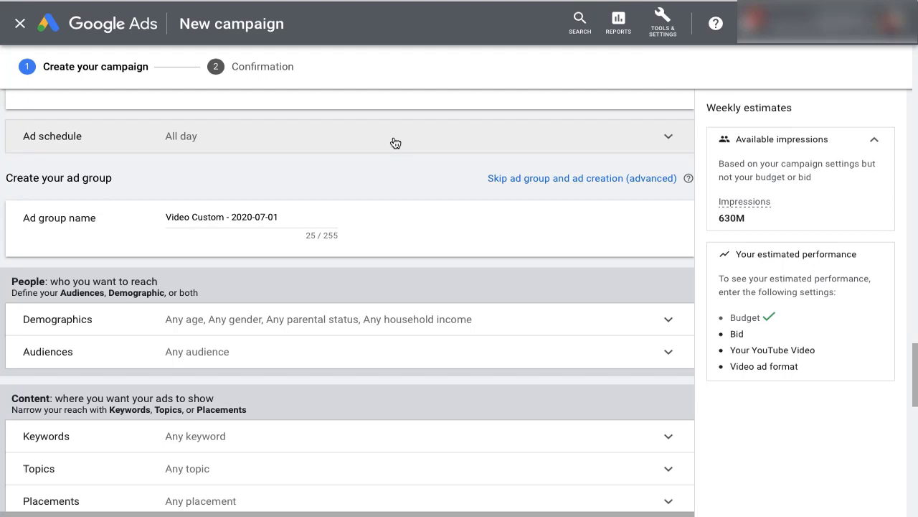
Expand Demographics, leaving all Gender, Age, Parental status and Household income options included
{"action": "scroll", "coordinate": [395, 142], "scroll_direction": "down", "scroll_amount": 2}
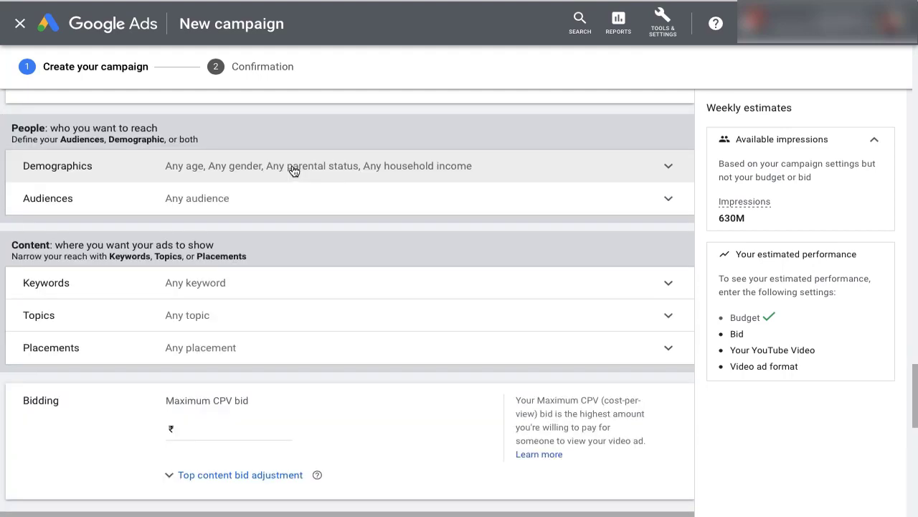
{"action": "left_click", "coordinate": [329, 170]}
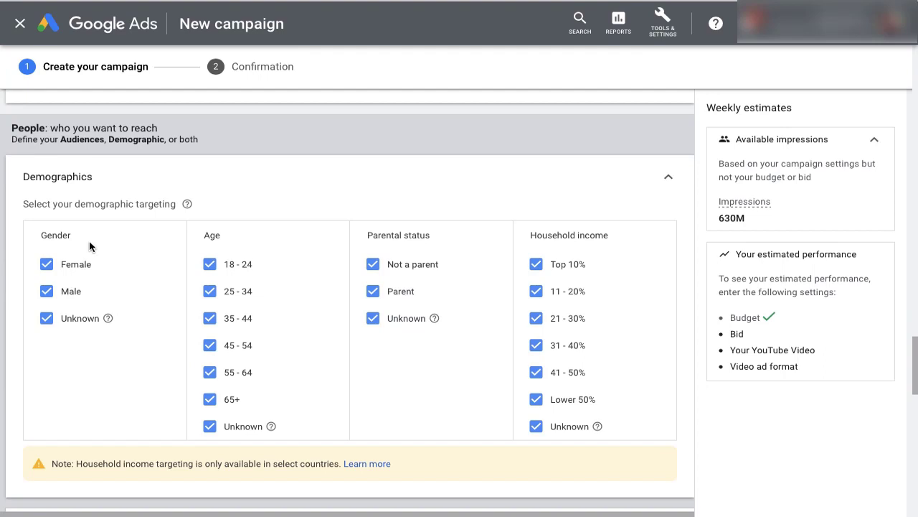
{"action": "left_click_drag", "start_coordinate": [40, 234], "coordinate": [91, 242]}
{"action": "left_click_drag", "start_coordinate": [204, 235], "coordinate": [232, 234]}
{"action": "left_click_drag", "start_coordinate": [367, 235], "coordinate": [426, 239]}
{"action": "left_click_drag", "start_coordinate": [537, 235], "coordinate": [611, 235]}
{"action": "left_click", "coordinate": [477, 317]}
{"action": "scroll", "coordinate": [478, 318], "scroll_direction": "down", "scroll_amount": 5}
Look through the Affinity audiences list without selecting any audience
{"action": "left_click", "coordinate": [668, 145]}
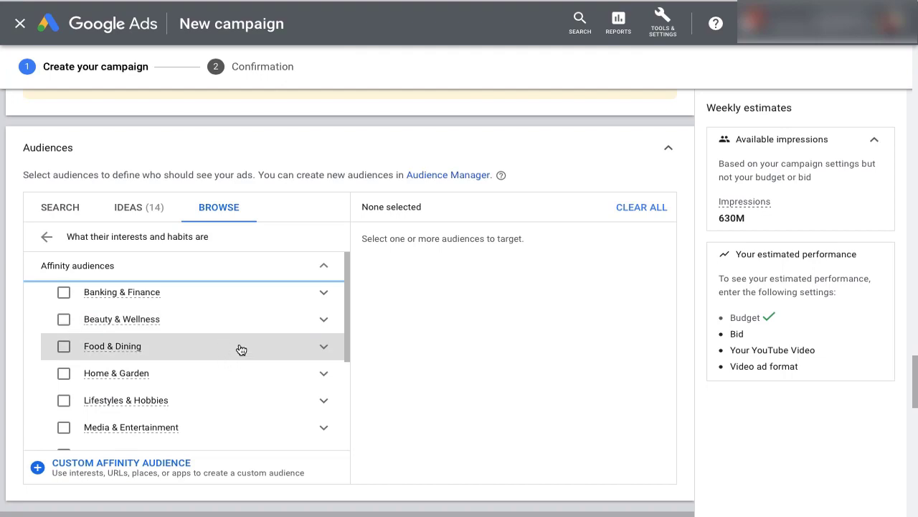
{"action": "mouse_move", "coordinate": [348, 288]}
{"action": "left_mouse_down"}
{"action": "mouse_move", "coordinate": [349, 370]}
{"action": "mouse_move", "coordinate": [349, 287]}
{"action": "left_mouse_up"}
{"action": "scroll", "coordinate": [671, 163], "scroll_direction": "down", "scroll_amount": 5}
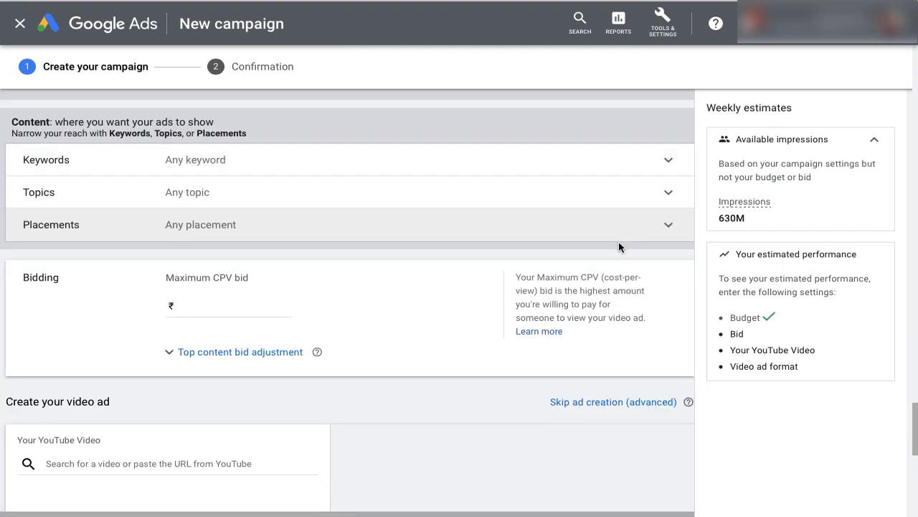
Enter 0.1 as the maximum CPV bid (₹0.10)
{"action": "scroll", "coordinate": [353, 184], "scroll_direction": "down", "scroll_amount": 2}
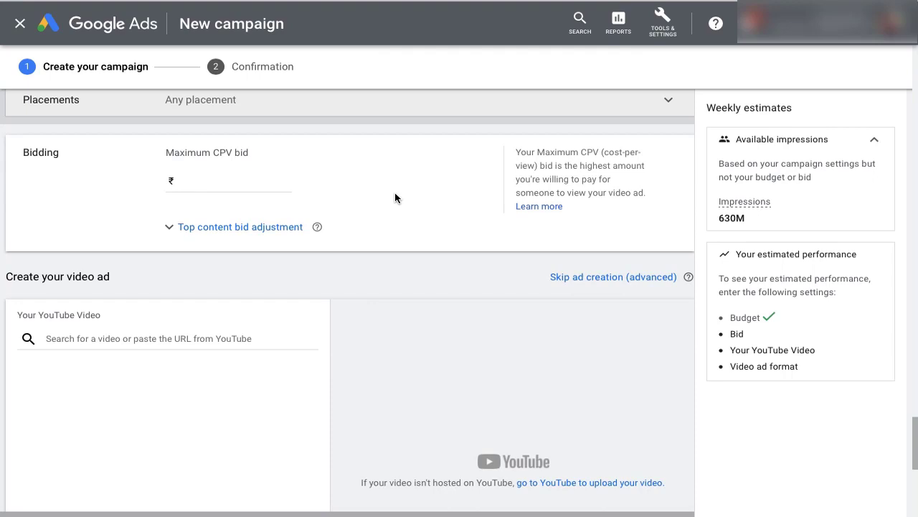
{"action": "left_click", "coordinate": [279, 181]}
{"action": "type", "text": "0.10"}
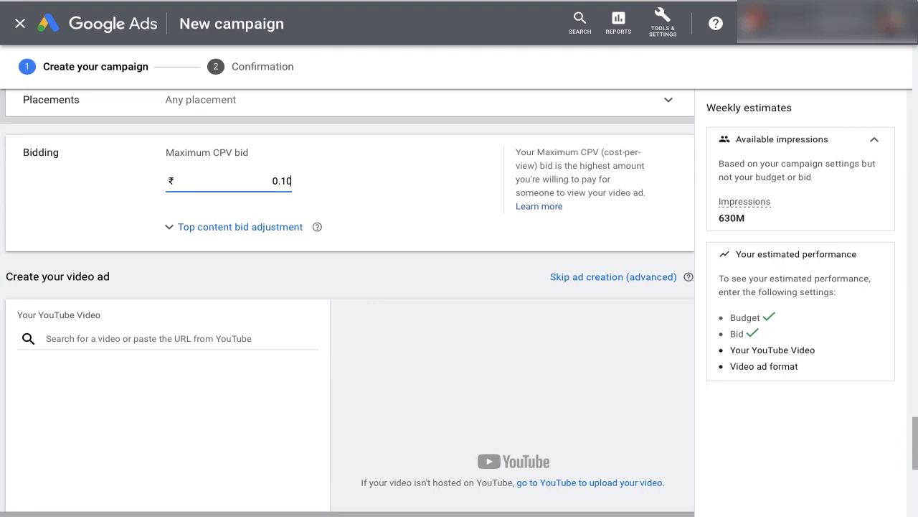
Copy the newest video's shareable link in YouTube Studio and paste it as the ad's video
{"action": "scroll", "coordinate": [202, 185], "scroll_direction": "down", "scroll_amount": 2}
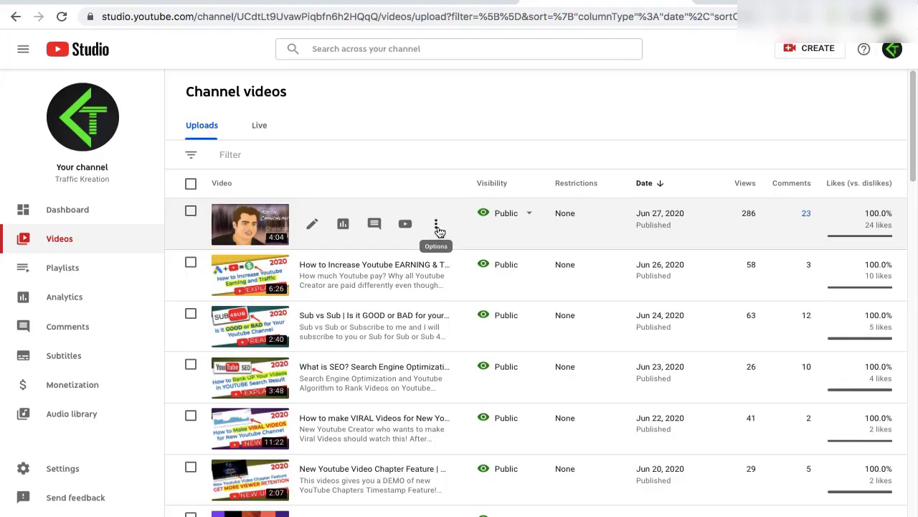
{"action": "left_click", "coordinate": [437, 228]}
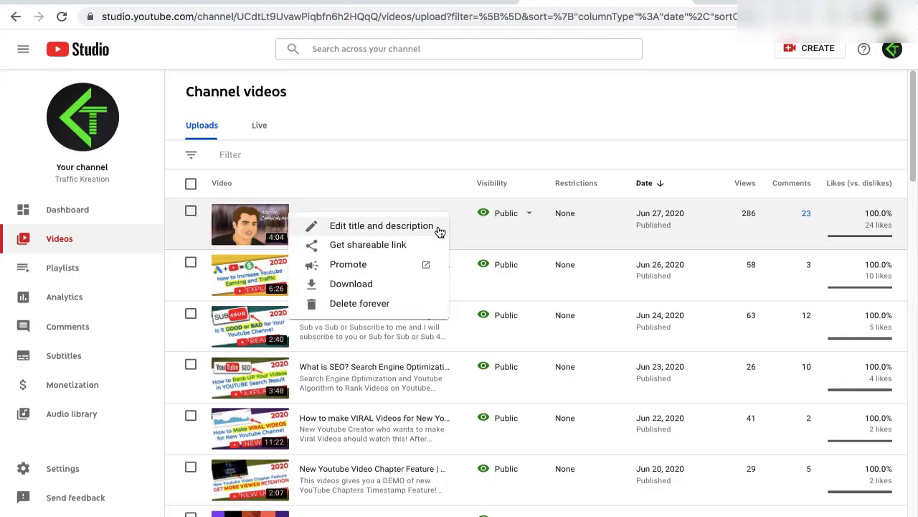
{"action": "left_click", "coordinate": [408, 247]}
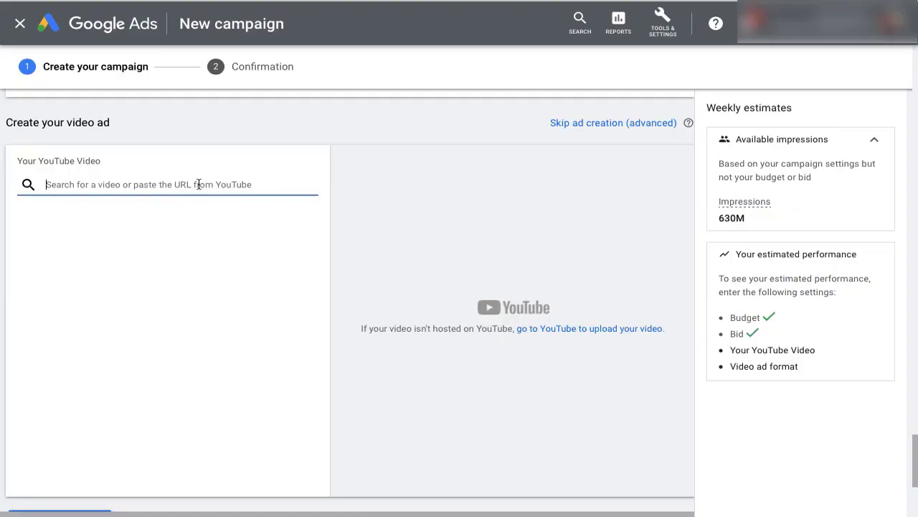
{"action": "key", "text": "ctrl+v"}
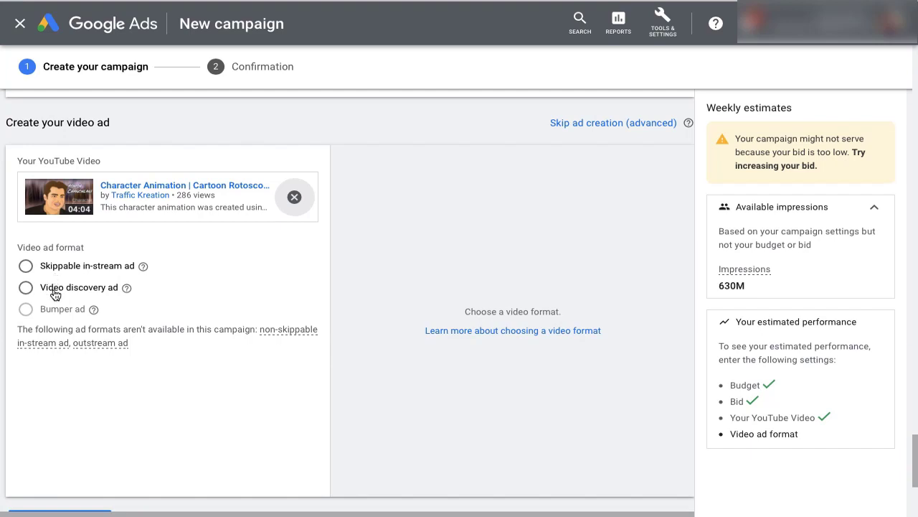
Choose the Video discovery ad format and check its description
{"action": "left_click", "coordinate": [55, 291]}
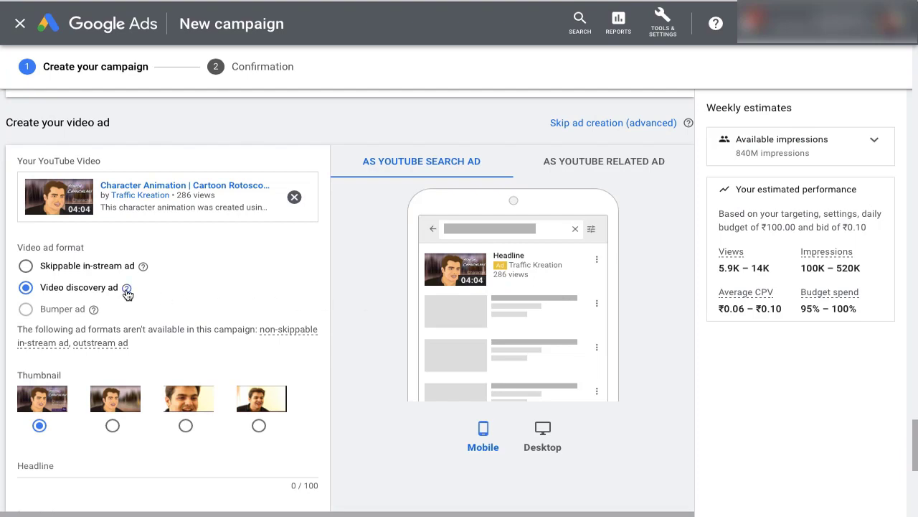
{"action": "mouse_move", "coordinate": [127, 291]}
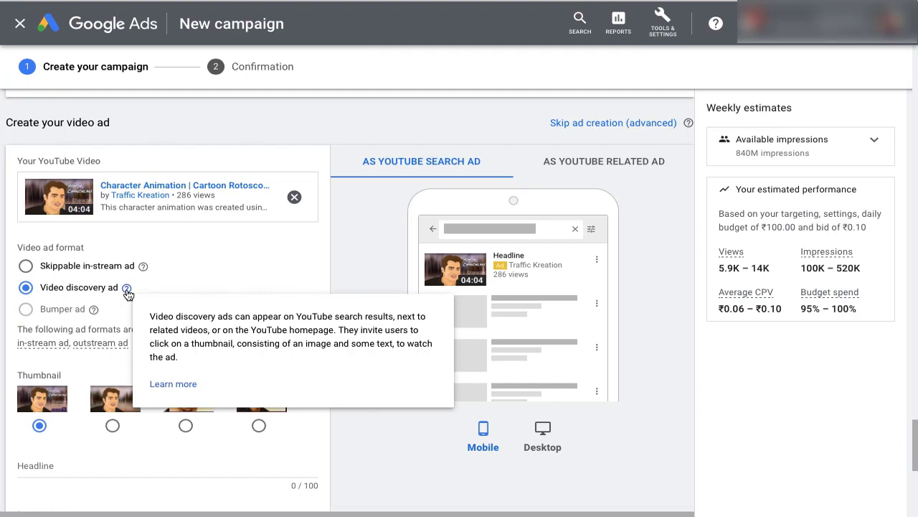
Review the 'Character Animation' discovery ad named 'Ad #1' and create the video campaign
{"action": "scroll", "coordinate": [916, 450], "scroll_direction": "down", "scroll_amount": 2}
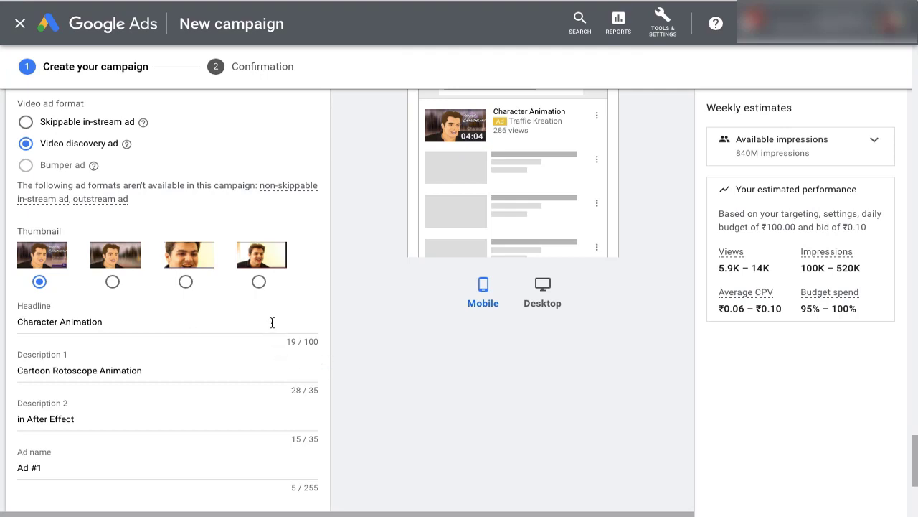
{"action": "scroll", "coordinate": [248, 414], "scroll_direction": "down", "scroll_amount": 1}
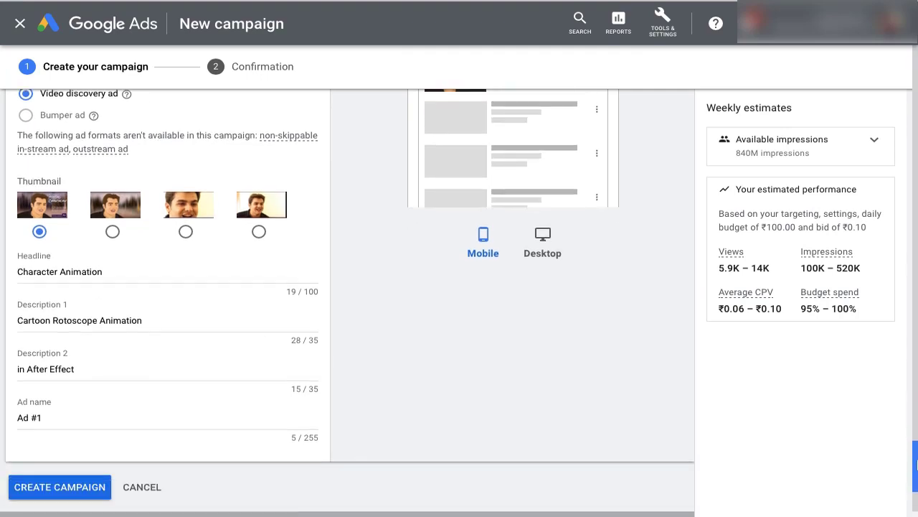
{"action": "scroll", "coordinate": [620, 187], "scroll_direction": "up", "scroll_amount": 3}
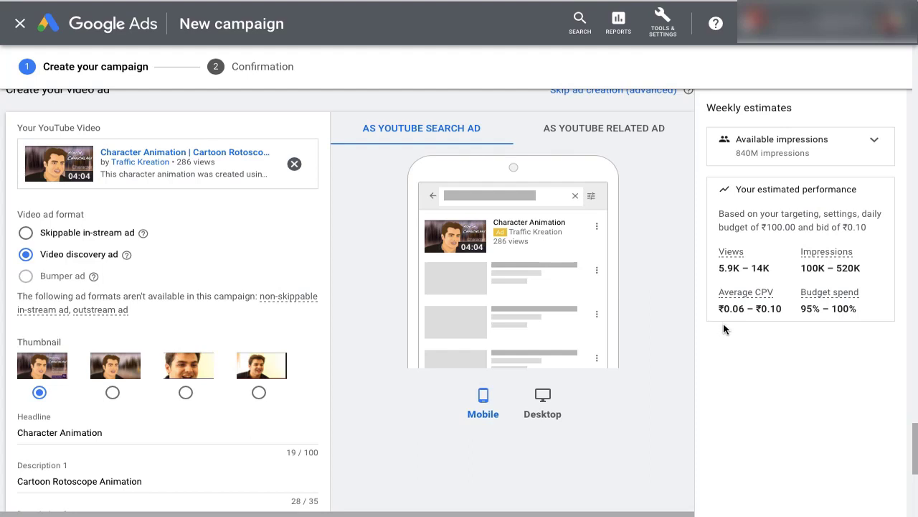
{"action": "scroll", "coordinate": [661, 393], "scroll_direction": "down", "scroll_amount": 3}
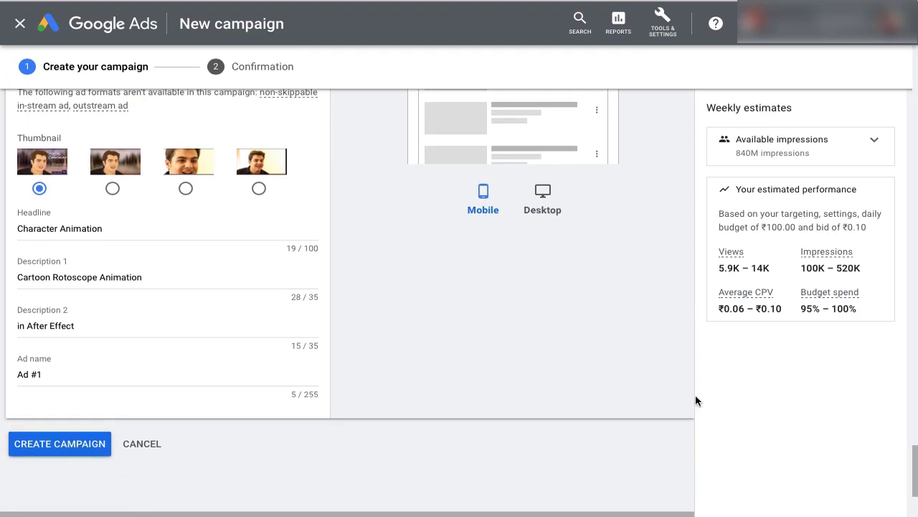
{"action": "left_click", "coordinate": [62, 448]}
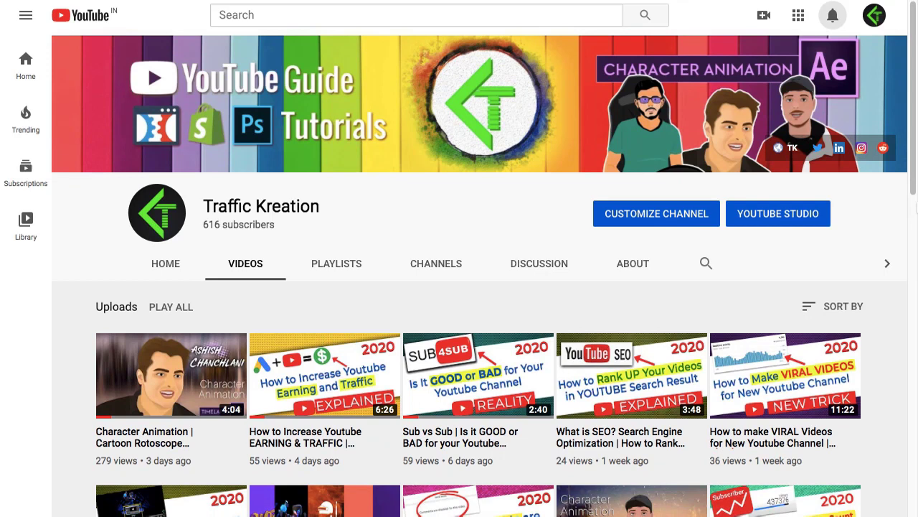
{"action": "scroll", "coordinate": [479, 287], "scroll_direction": "down", "scroll_amount": 1}
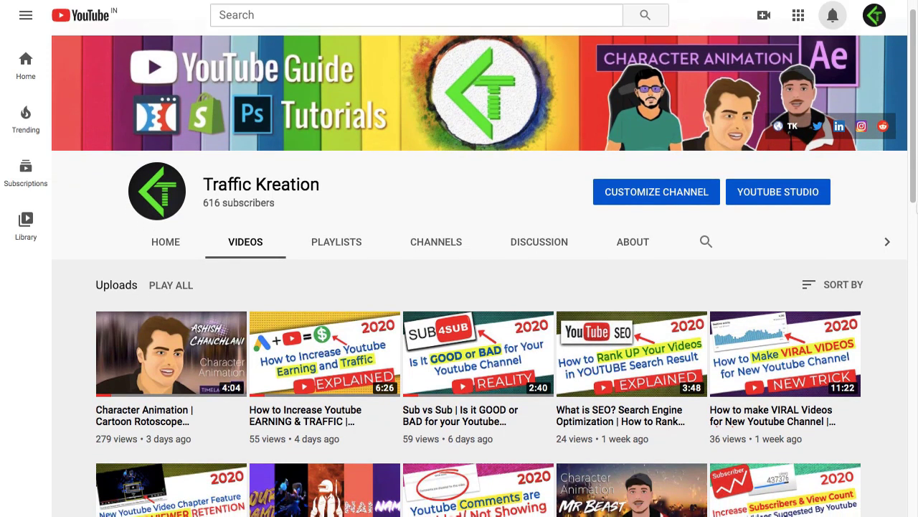
{"action": "scroll", "coordinate": [479, 287], "scroll_direction": "down", "scroll_amount": 1}
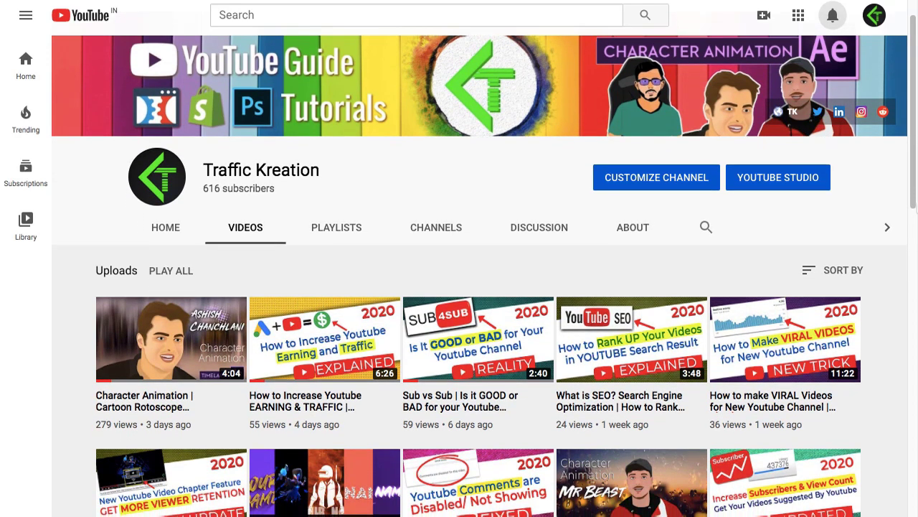
{"action": "scroll", "coordinate": [480, 287], "scroll_direction": "down", "scroll_amount": 1}
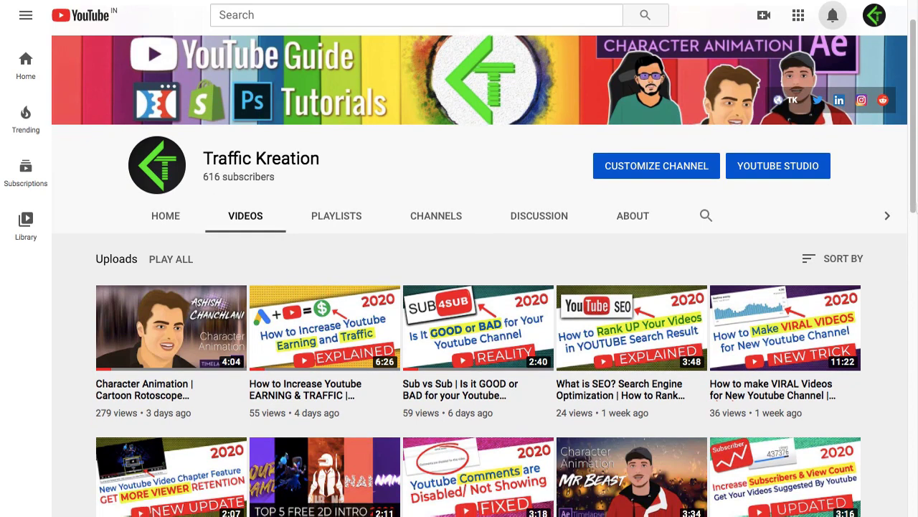
{"action": "scroll", "coordinate": [480, 287], "scroll_direction": "down", "scroll_amount": 2}
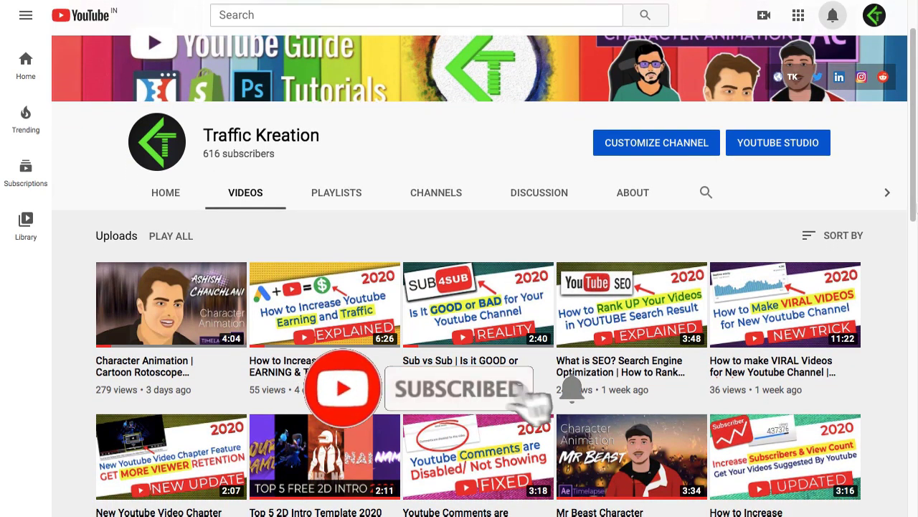
{"action": "scroll", "coordinate": [479, 287], "scroll_direction": "down", "scroll_amount": 2}
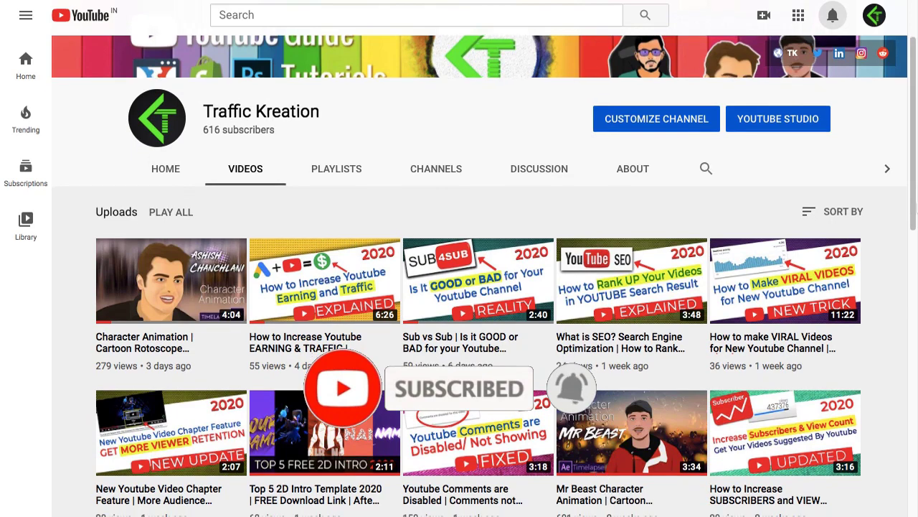
{"action": "scroll", "coordinate": [480, 287], "scroll_direction": "down", "scroll_amount": 2}
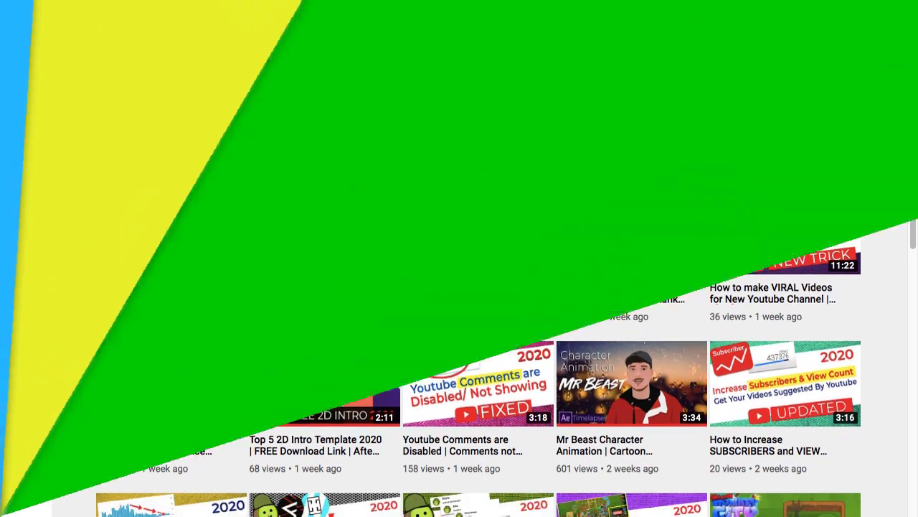